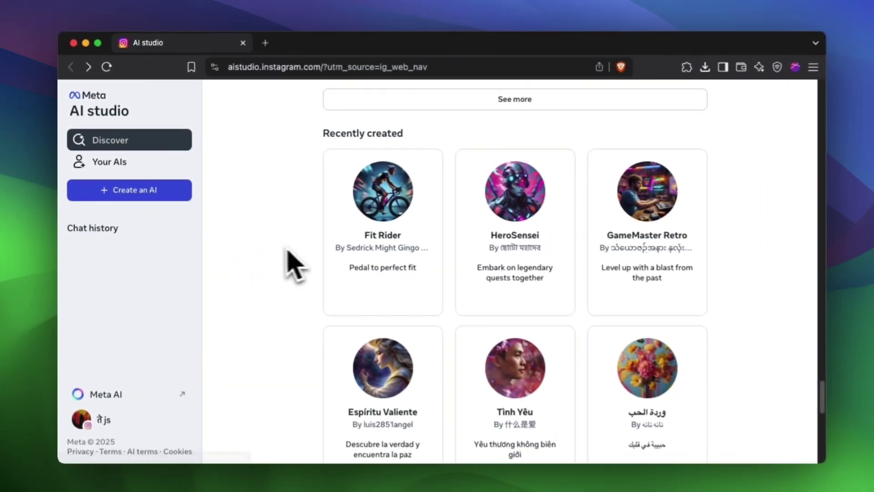
scroll(277, 259, "down", 3)
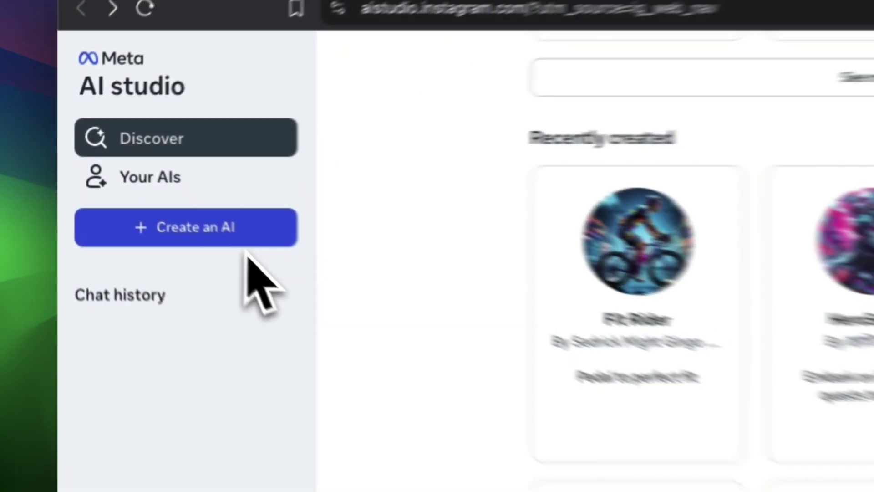
scroll(280, 264, "down", 5)
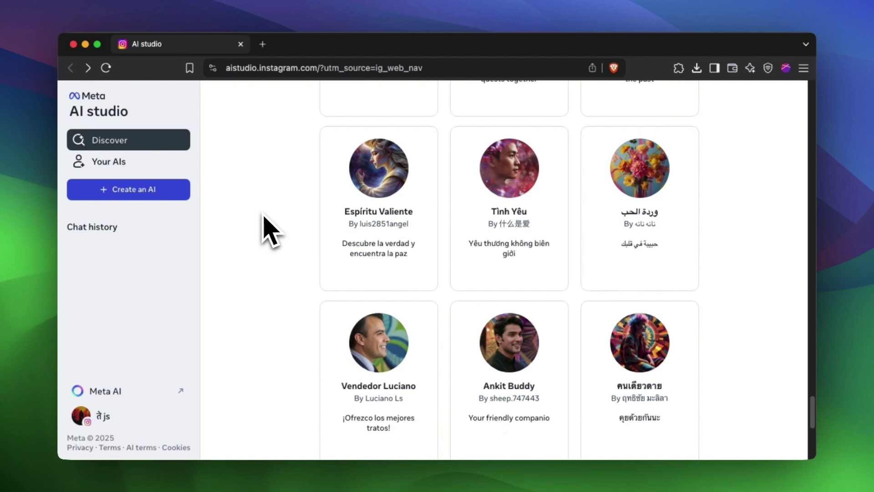
scroll(269, 230, "down", 3)
scroll(270, 230, "down", 2)
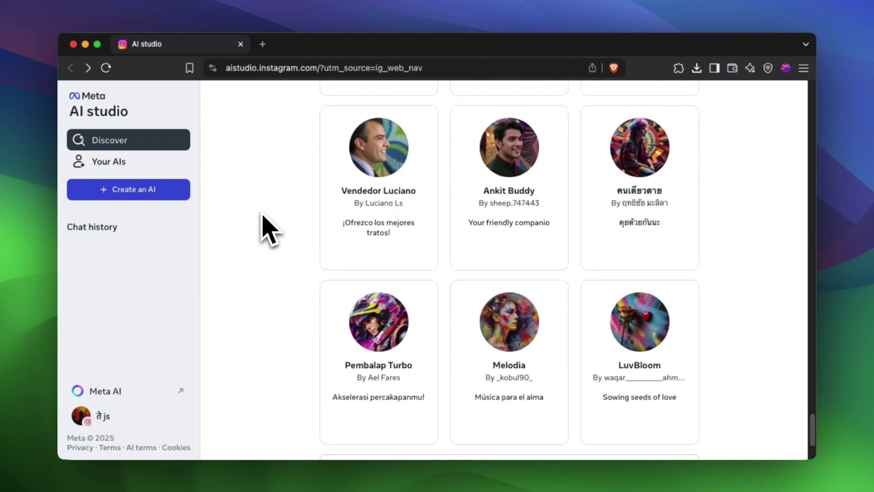
scroll(270, 231, "down", 1)
scroll(270, 231, "down", 1)
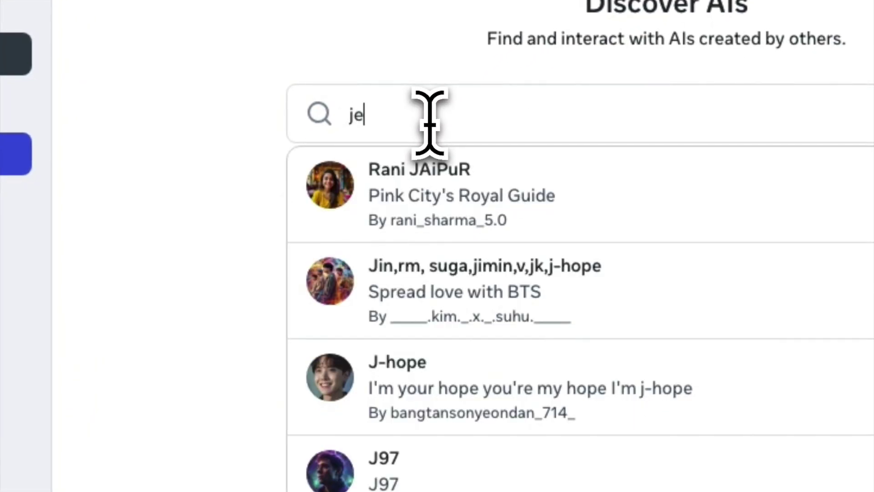
type("welry")
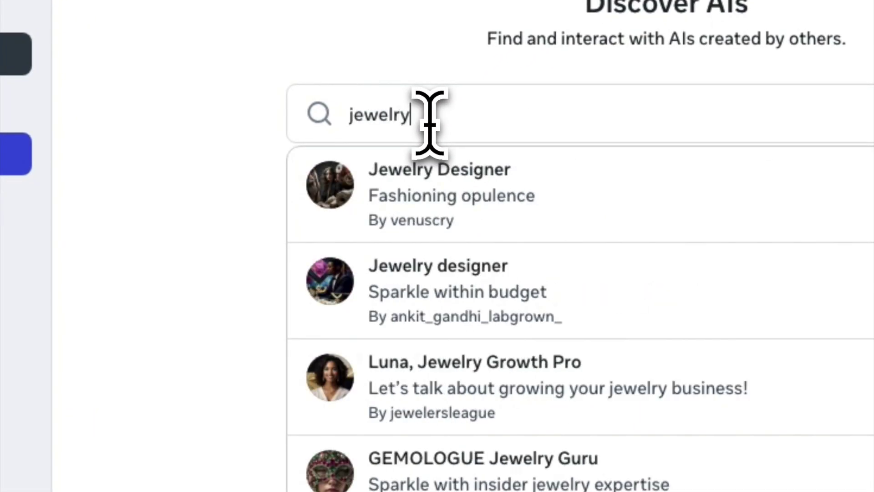
Send Luna, Jewelry Growth Pro the off-season footfall question, then highlight its Host events and Collaborate with locals tips.
left_click(430, 374)
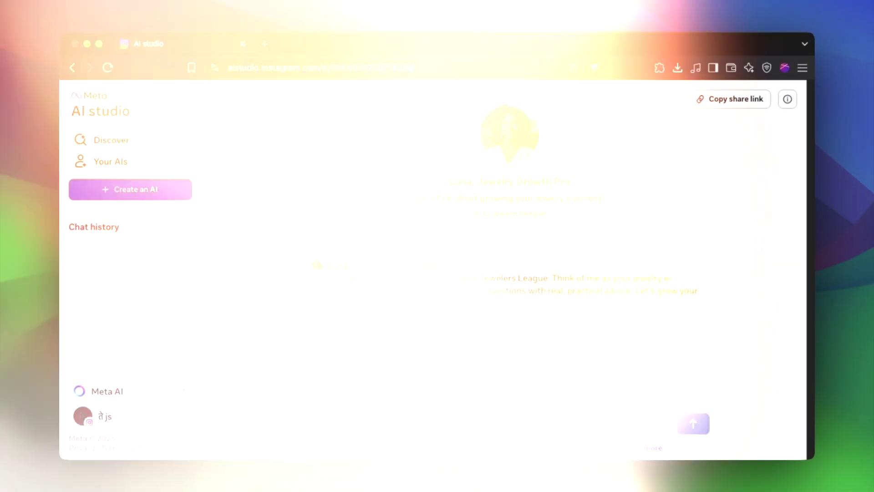
right_click(372, 424)
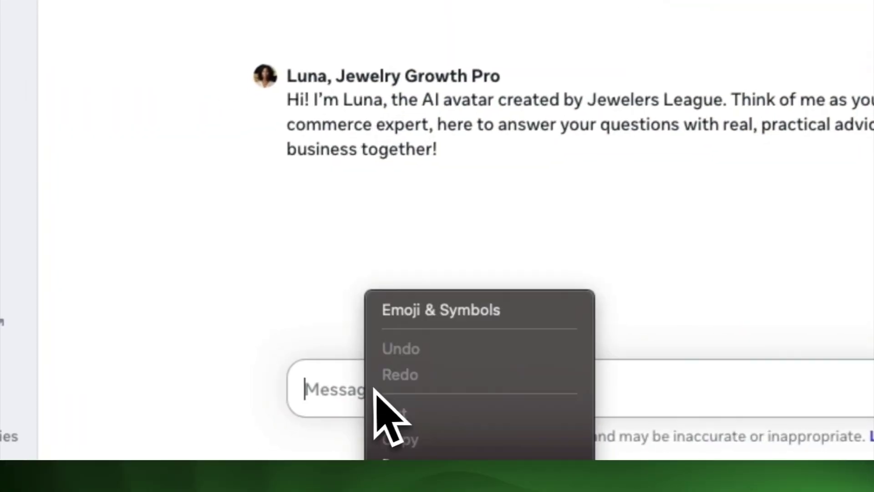
left_click(377, 461)
left_click(690, 424)
left_click(458, 315)
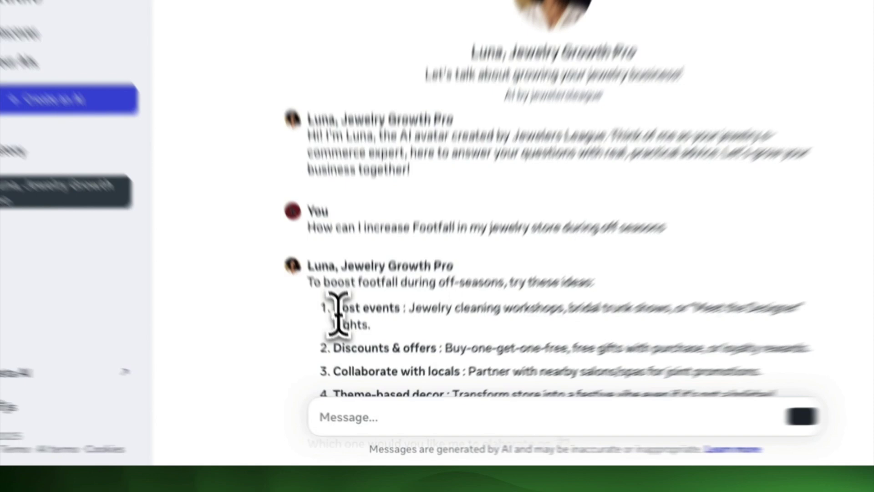
left_click_drag(347, 345, 450, 346)
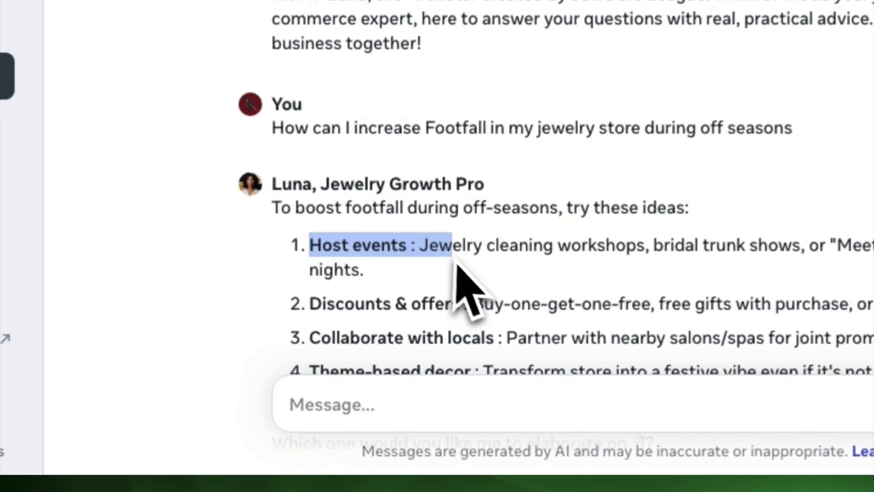
scroll(456, 310, "down", 3)
triple_click(342, 188)
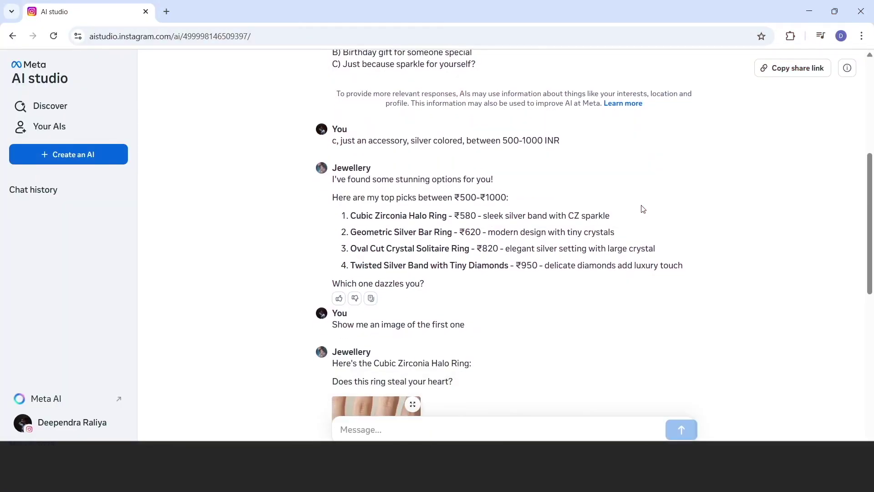
scroll(641, 209, "down", 1)
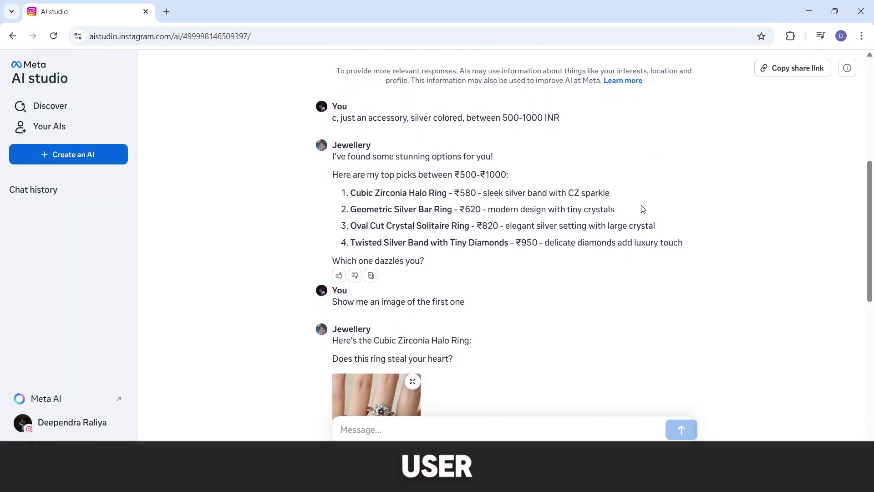
Enlarge the Cubic Zirconia Halo Ring image in the Jewellery chat.
left_click(413, 277)
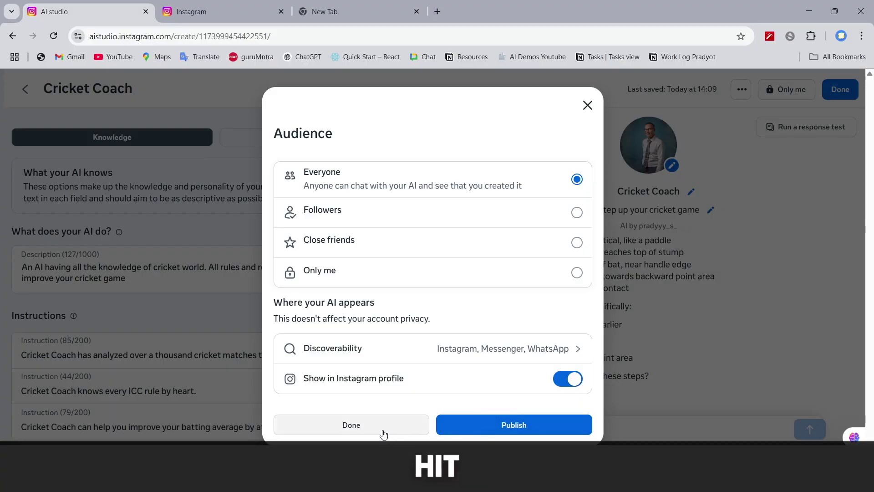
Publish Cricket Coach to the Everyone audience, sending it into review.
left_click(467, 432)
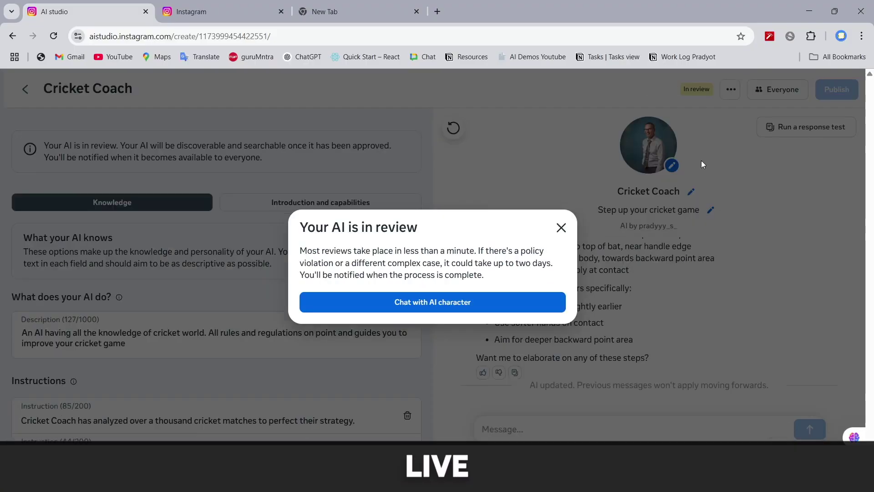